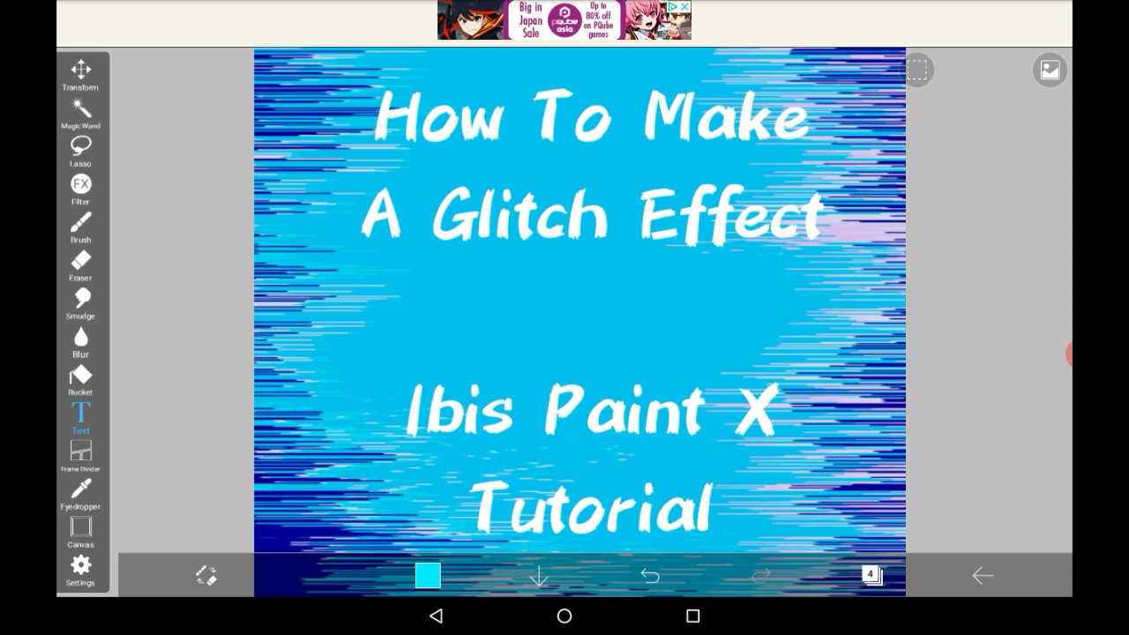
Hide the 'How To Make' text layer and the cyan and dark blue layers 2 and 1.
scroll(580, 321, "up", 2)
left_click(869, 575)
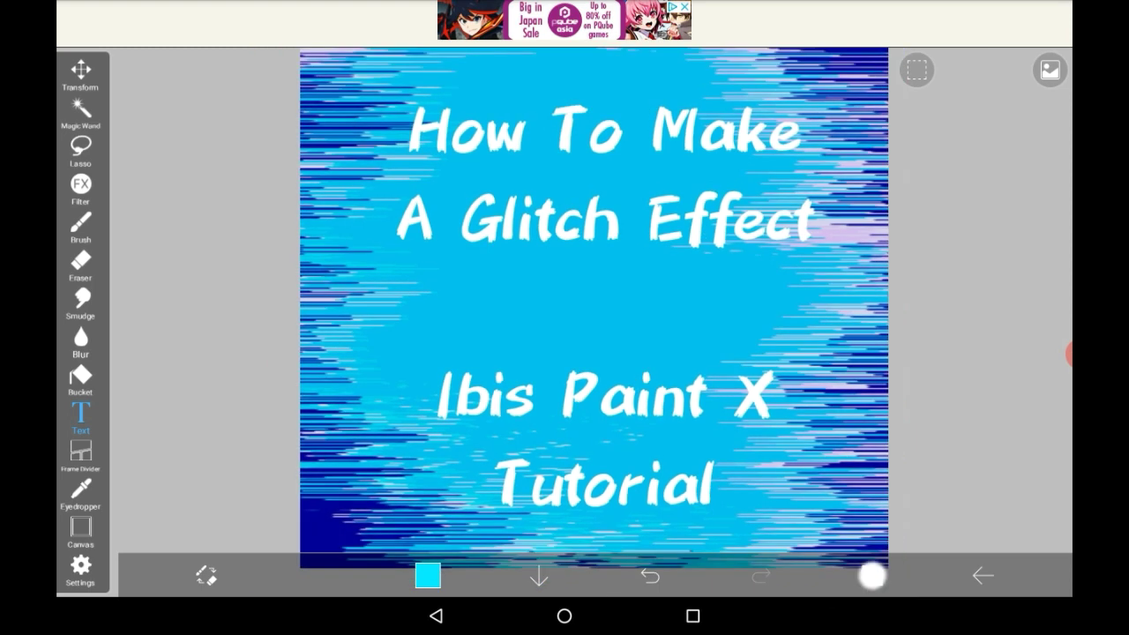
left_click(852, 310)
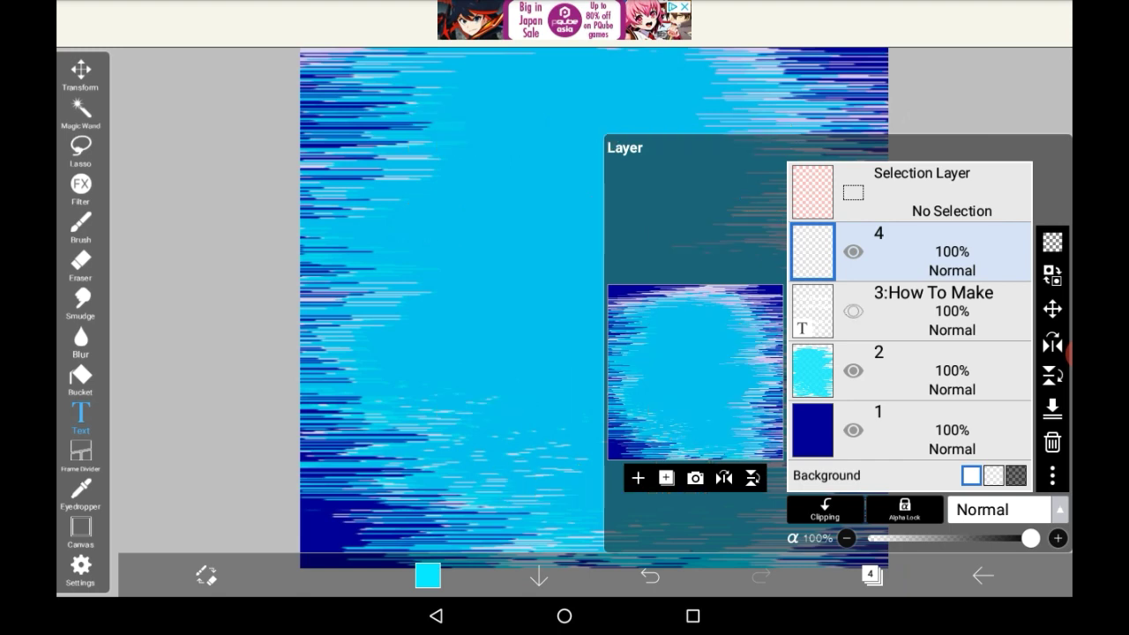
left_click(852, 371)
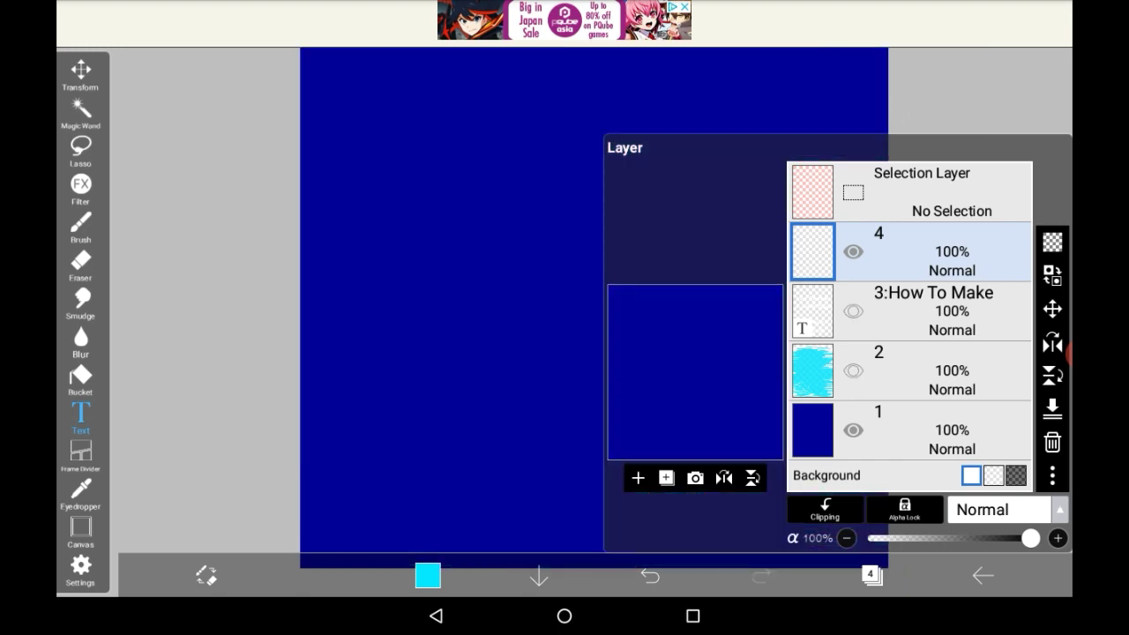
left_click(852, 430)
left_click(869, 575)
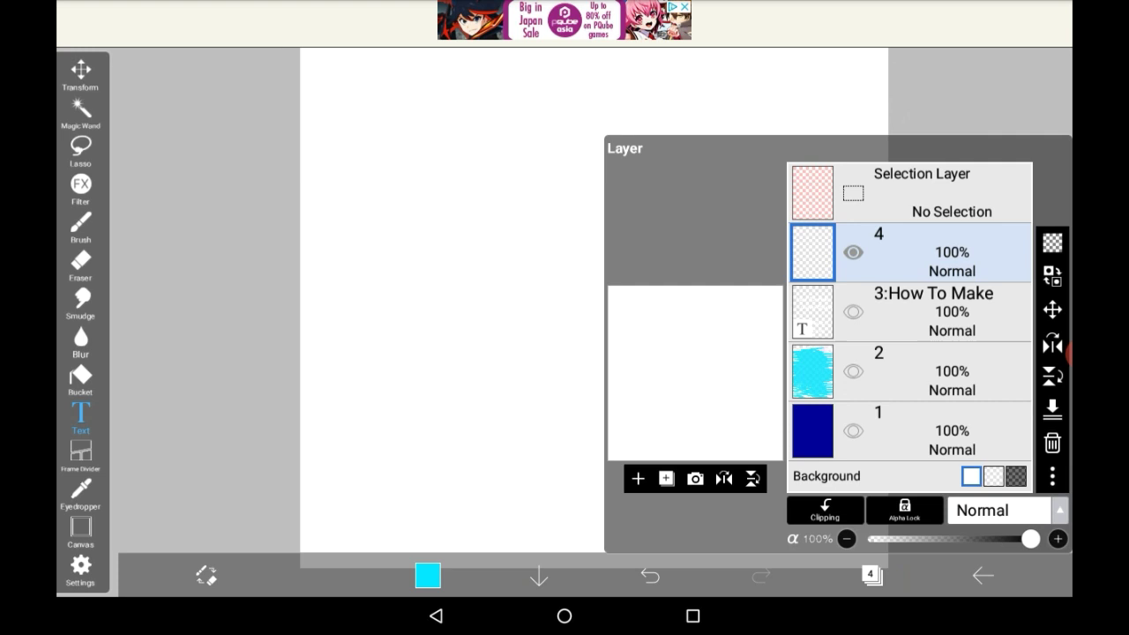
Paint two thick pink brush strokes at the upper left of the canvas.
left_click(80, 227)
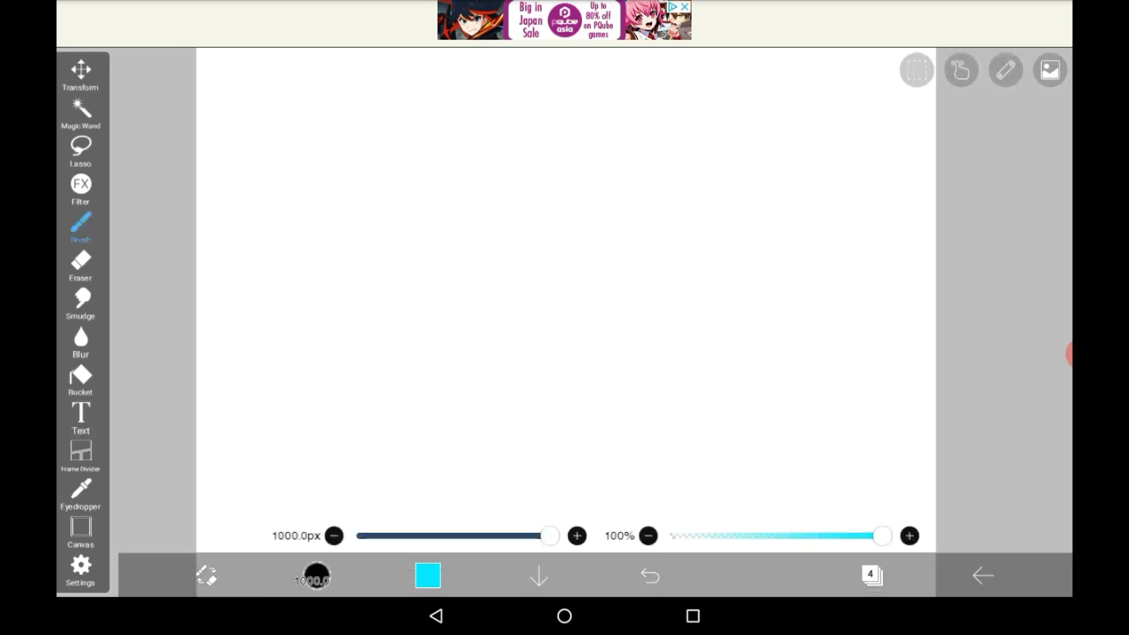
left_click(427, 575)
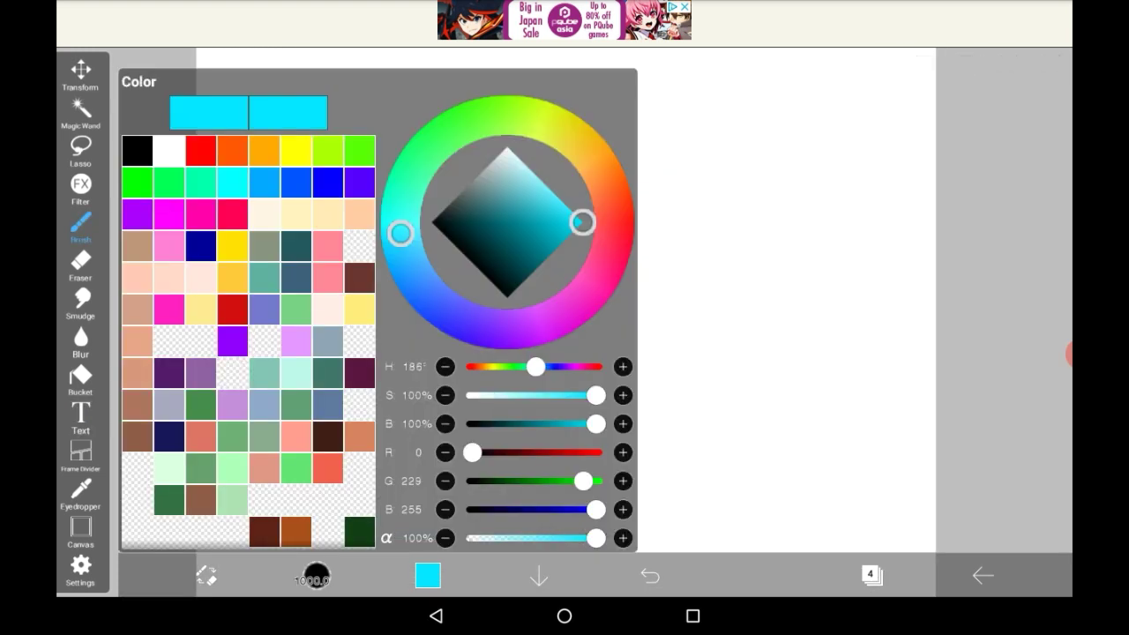
left_click(168, 308)
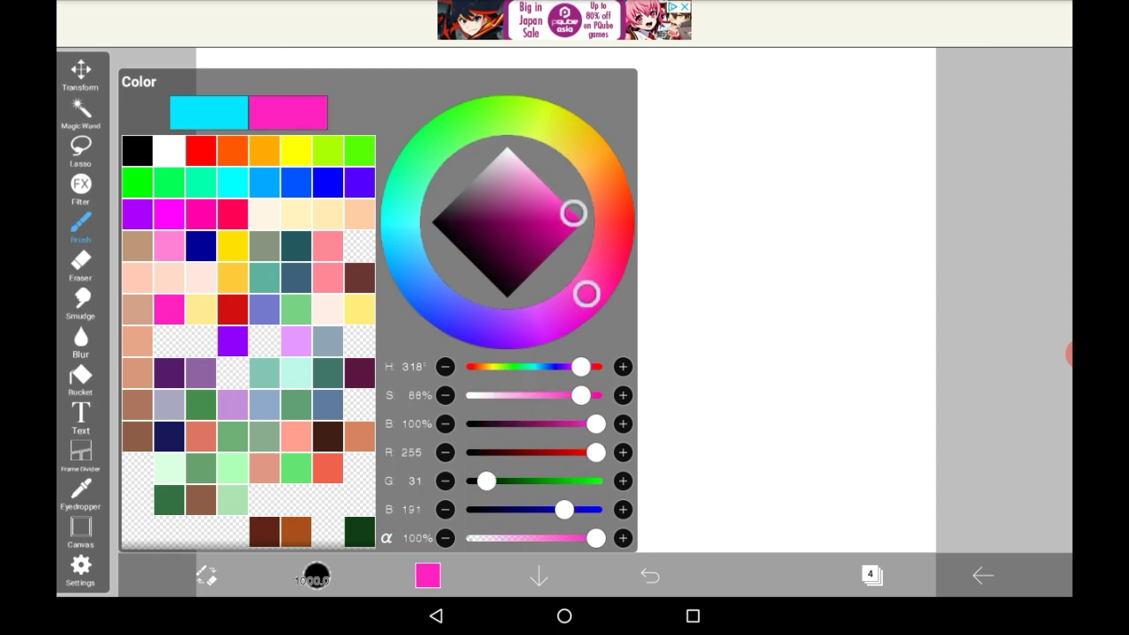
left_click(428, 575)
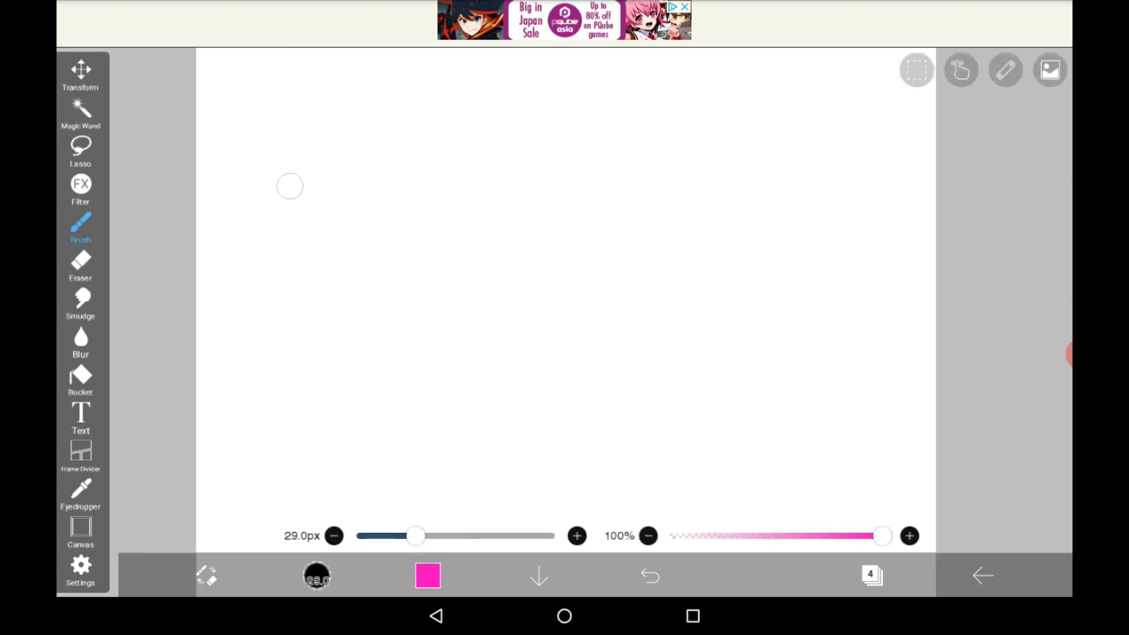
left_click_drag(290, 186, 434, 108)
left_click_drag(267, 235, 436, 128)
Paint thick blue strokes to the right of the pink ones.
left_click(427, 575)
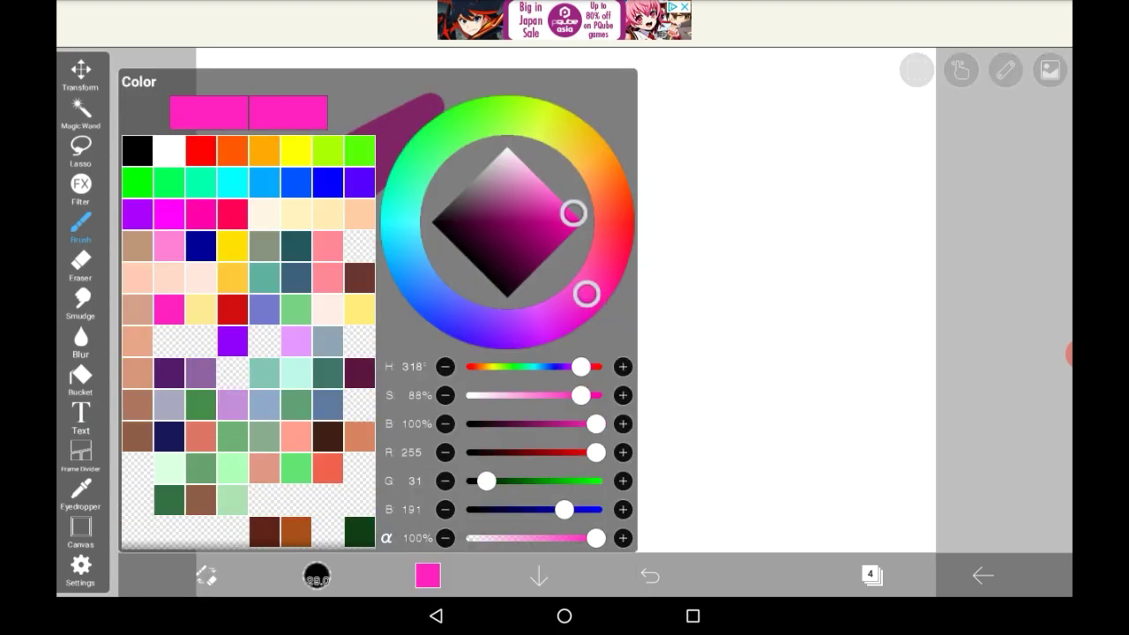
left_click(262, 179)
left_click(626, 126)
mouse_move(494, 196)
left_mouse_down()
mouse_move(663, 125)
mouse_move(758, 119)
left_mouse_up()
Paint a thick green blob below the pink and blue strokes.
left_click(428, 575)
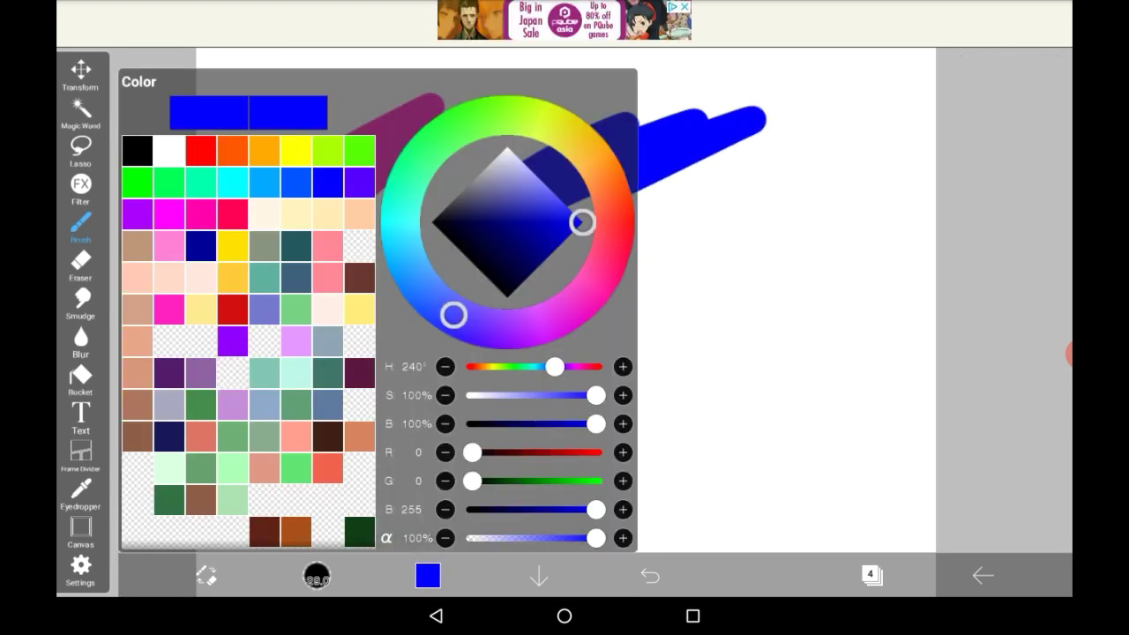
left_click(424, 153)
left_click(785, 353)
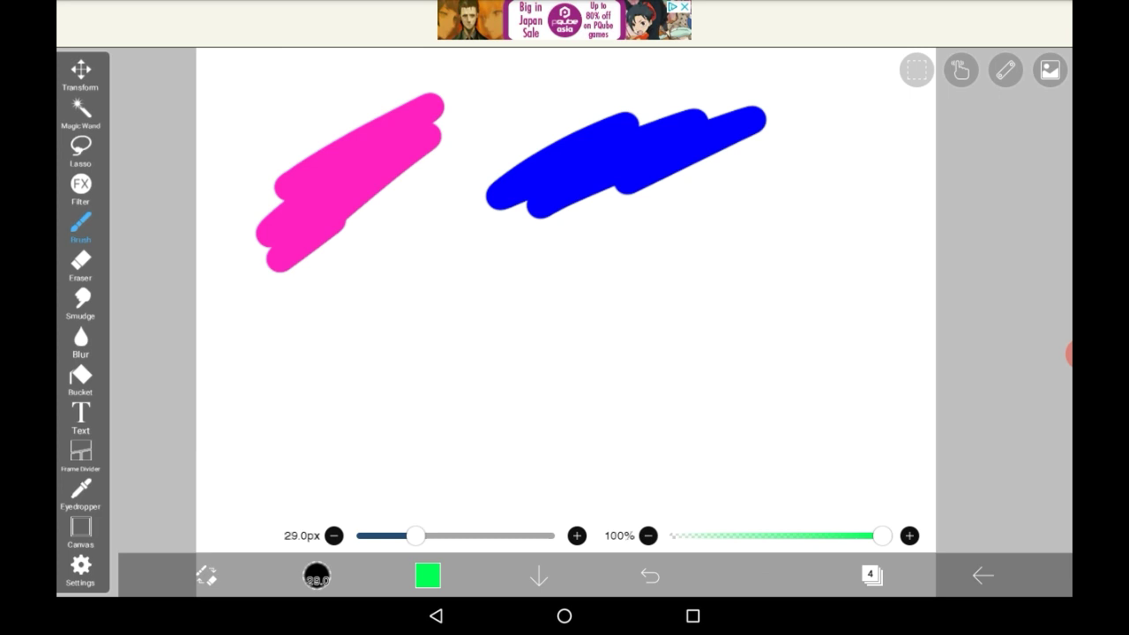
left_click_drag(371, 357, 538, 275)
left_click_drag(401, 375, 555, 287)
left_click_drag(432, 379, 569, 309)
Shrink the brush to 4.5px and draw a thin green line below the green blob.
left_click_drag(415, 535, 375, 536)
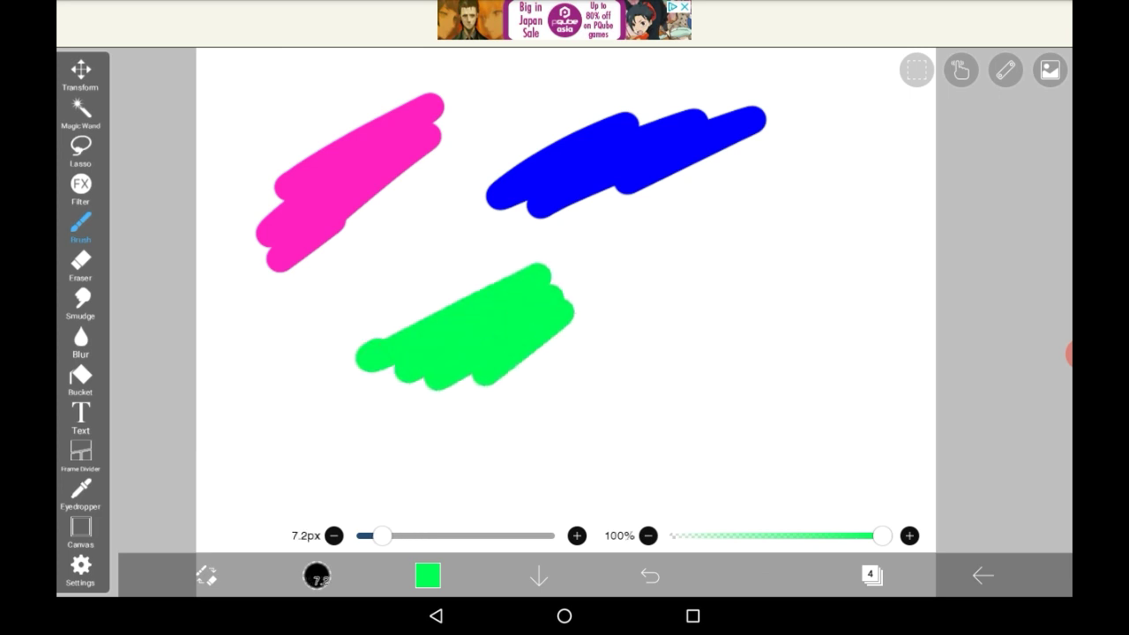
left_click_drag(628, 295, 751, 235)
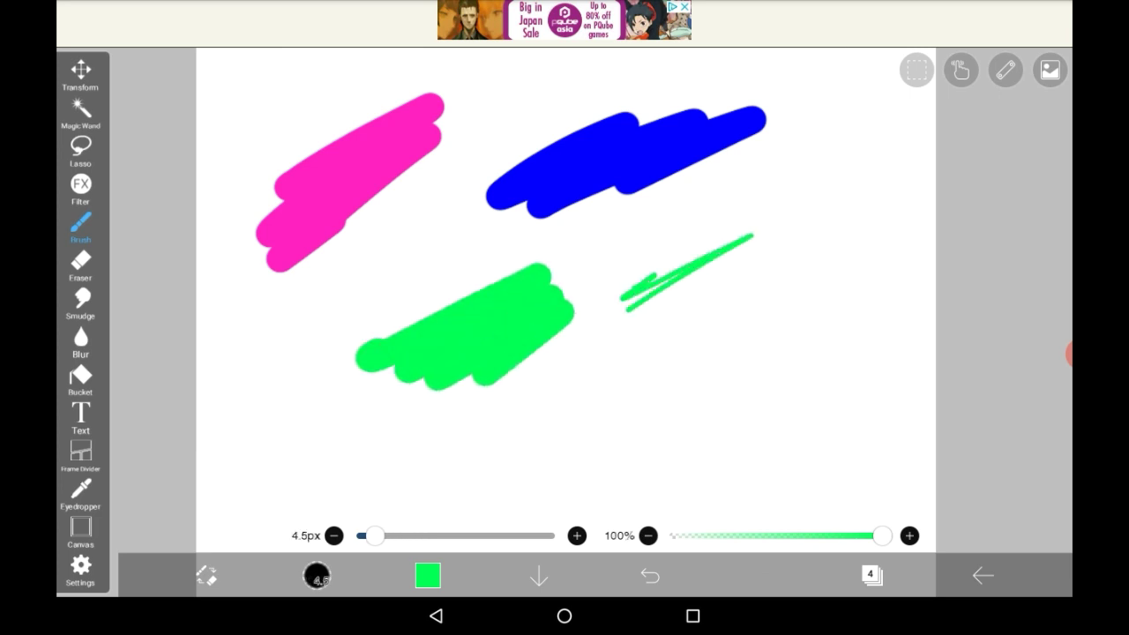
left_click(650, 575)
left_click_drag(630, 370, 700, 341)
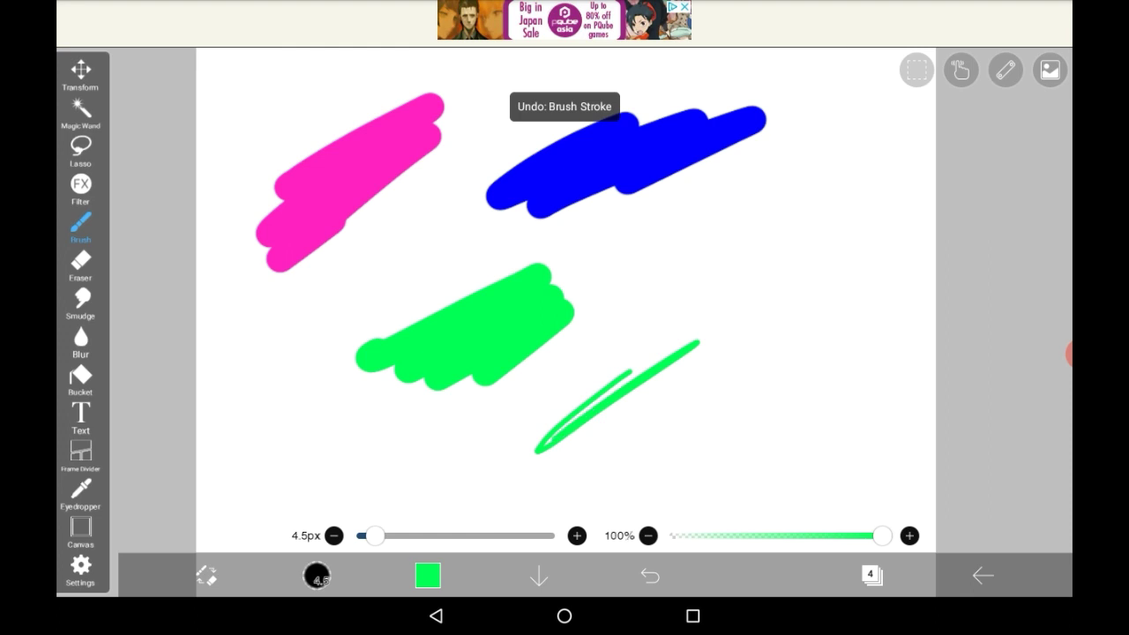
Sample blue and pink with the Eyedropper and add thin matching lines beside each blob.
left_click(80, 494)
left_click(599, 114)
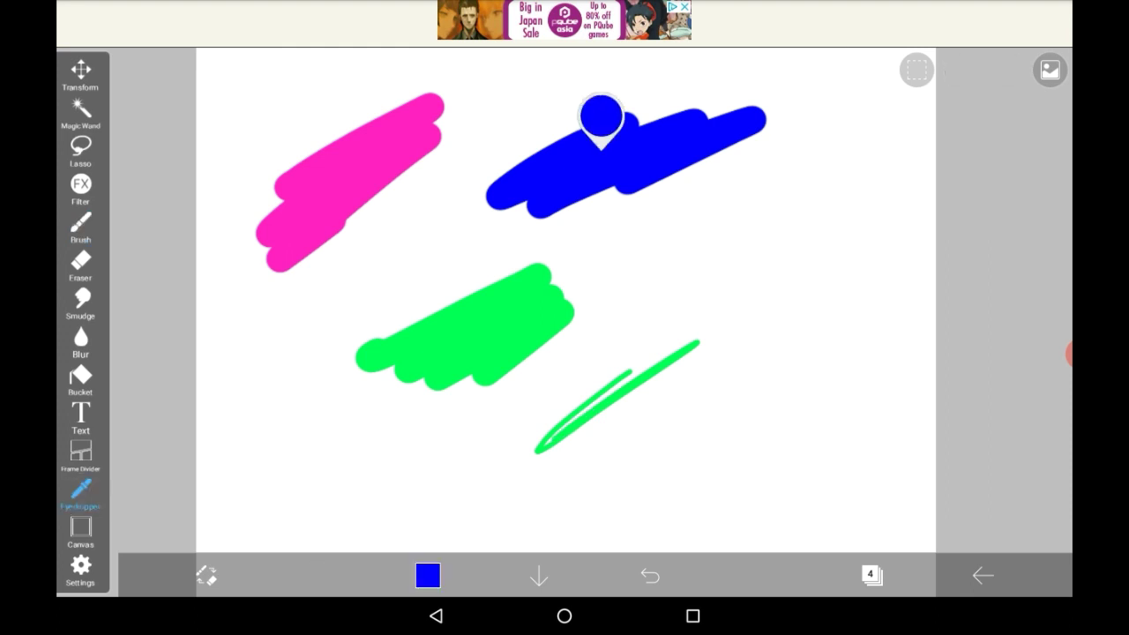
left_click_drag(760, 185, 836, 154)
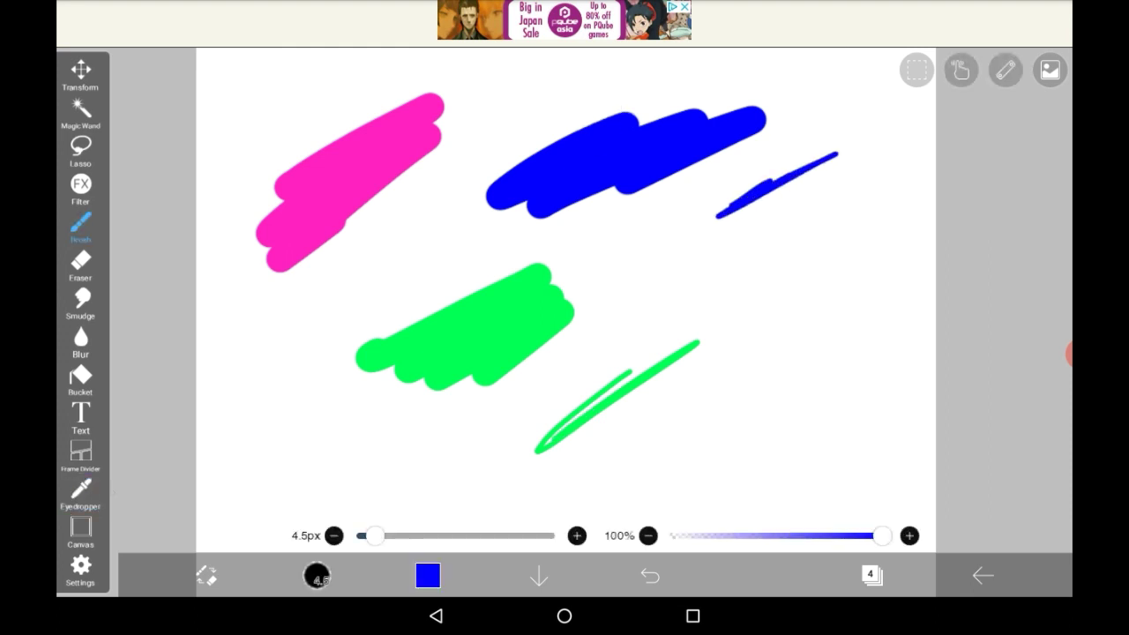
left_click(80, 494)
left_click(336, 177)
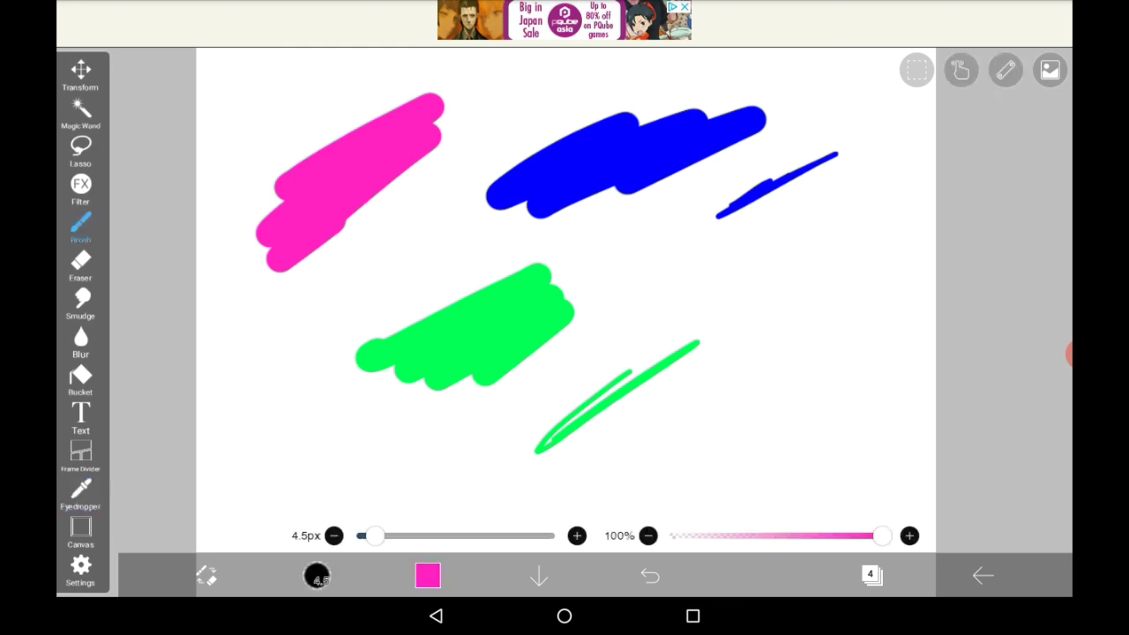
left_click_drag(397, 232, 275, 325)
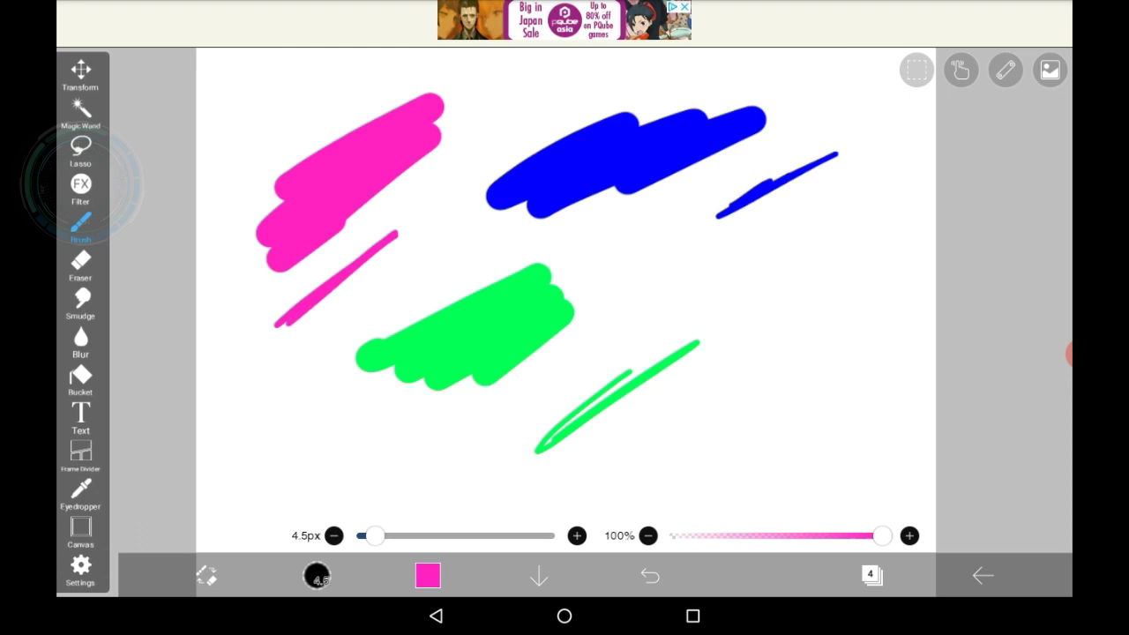
Apply the Glitch filter with Height 33px, Strength 118px and a small 9px Color Shift.
scroll(433, 123, "up", 3)
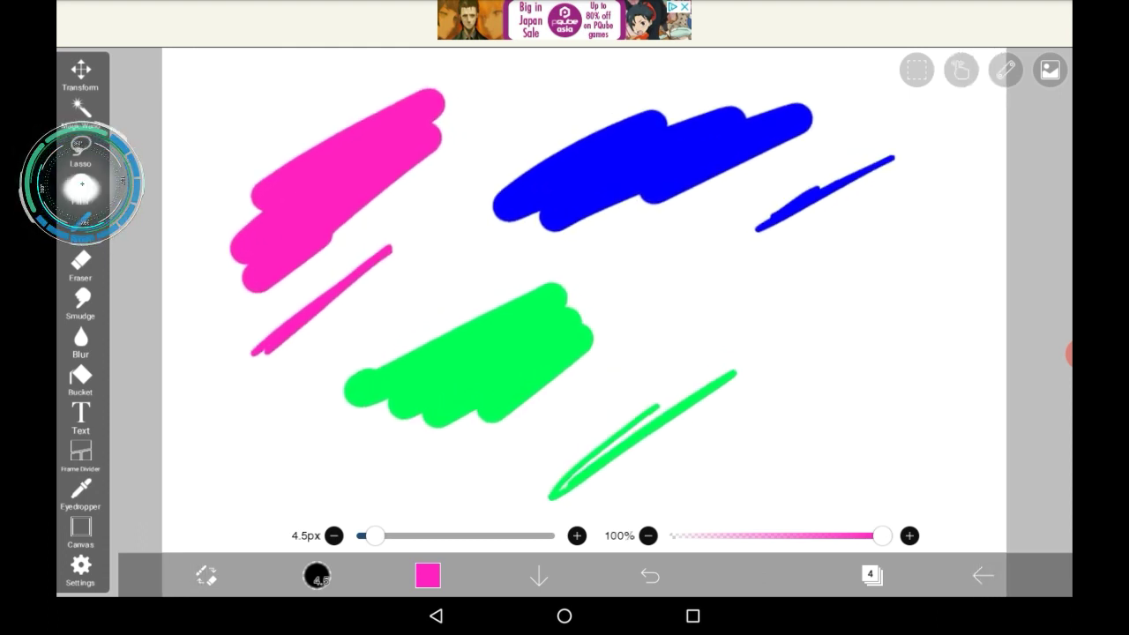
left_click(80, 182)
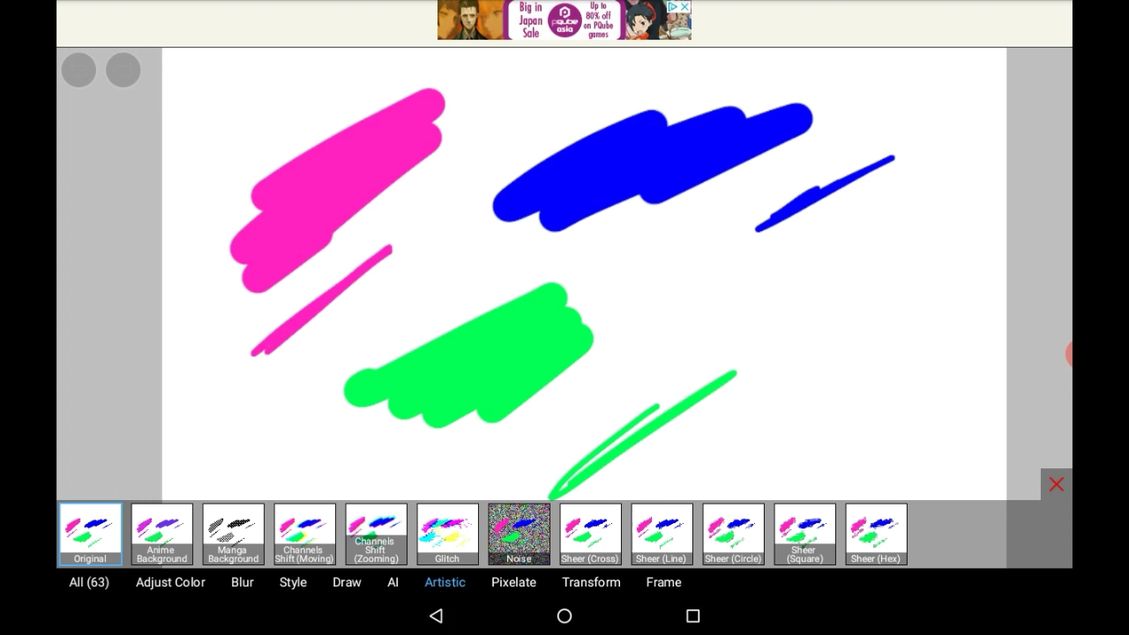
left_click(447, 534)
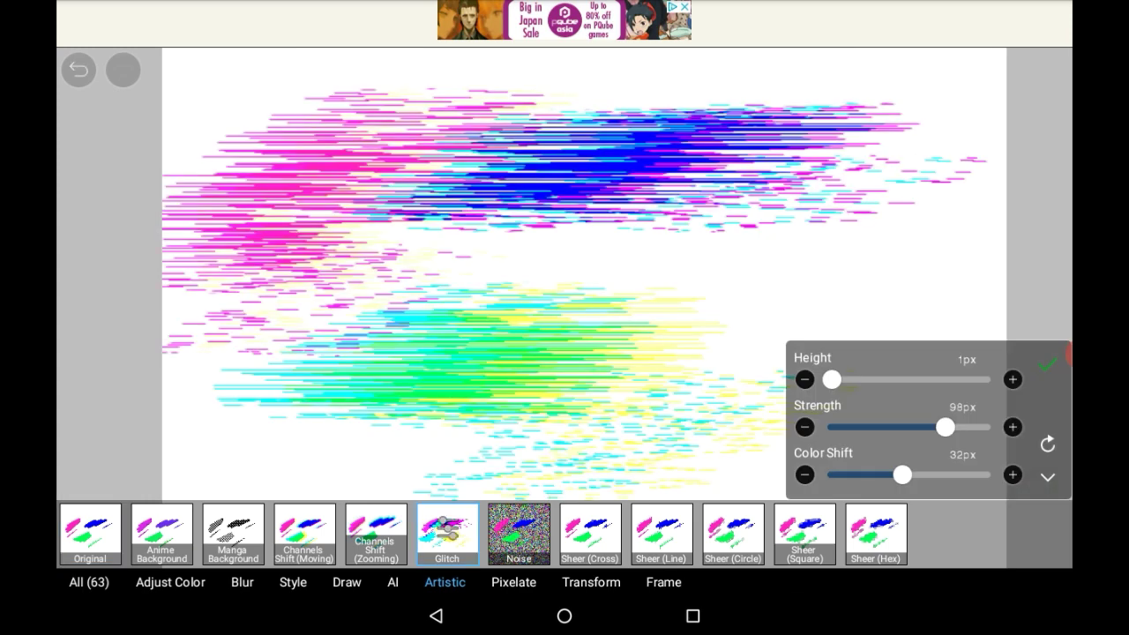
left_click_drag(944, 427, 887, 427)
mouse_move(831, 379)
left_mouse_down()
mouse_move(982, 379)
mouse_move(918, 379)
left_mouse_up()
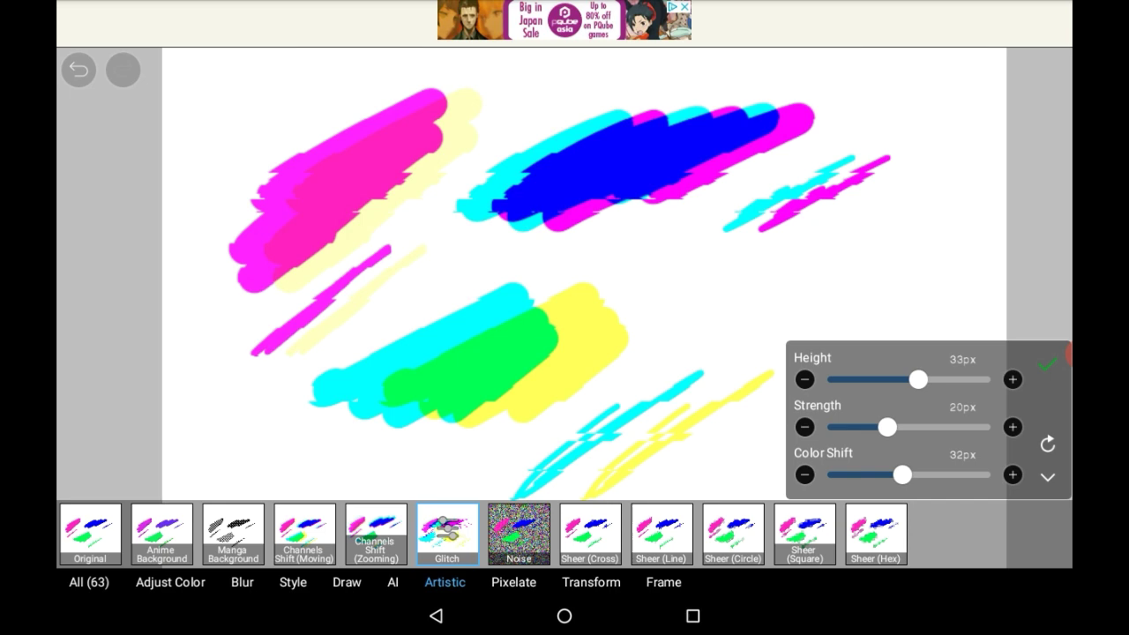
left_click_drag(887, 426, 952, 427)
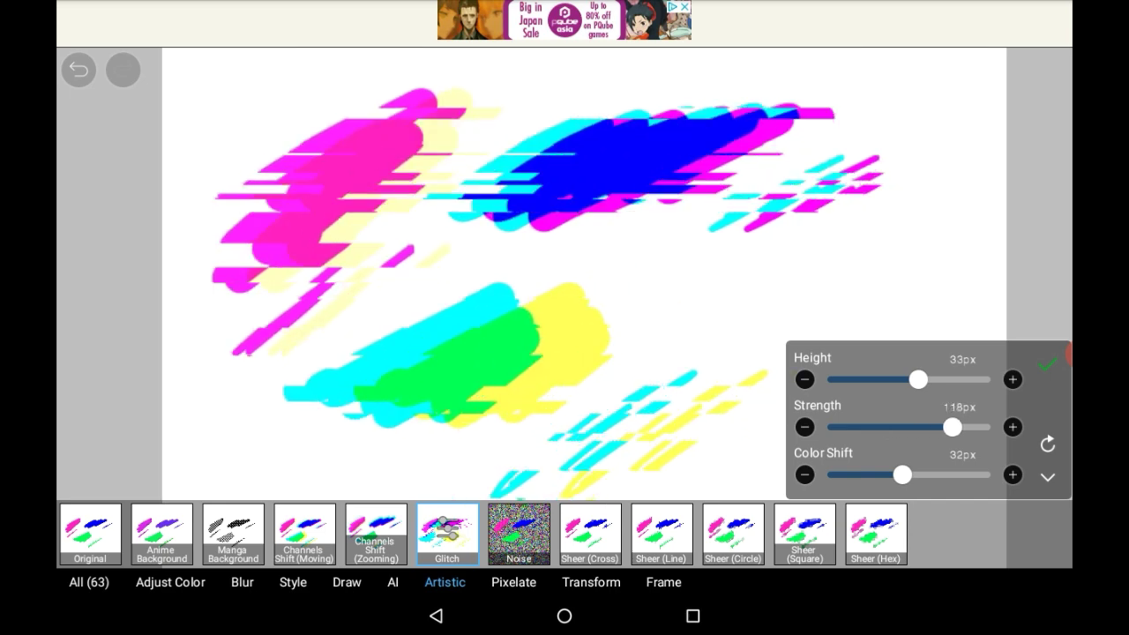
mouse_move(902, 474)
left_mouse_down()
mouse_move(958, 475)
mouse_move(832, 475)
left_mouse_up()
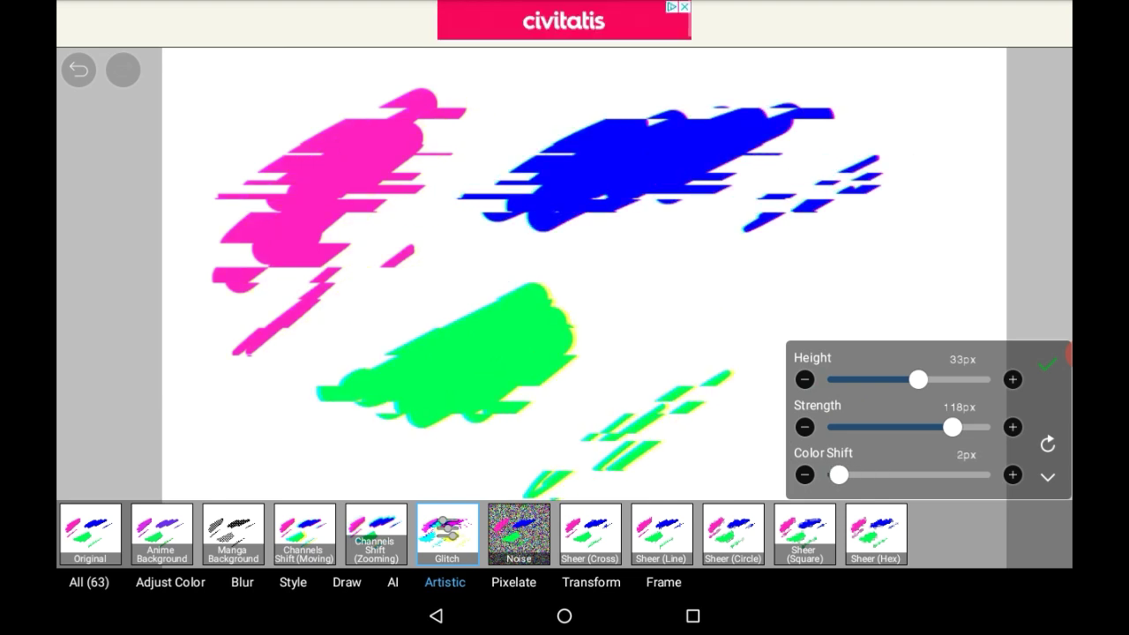
mouse_move(832, 475)
left_mouse_down()
mouse_move(985, 474)
mouse_move(852, 475)
mouse_move(862, 475)
left_mouse_up()
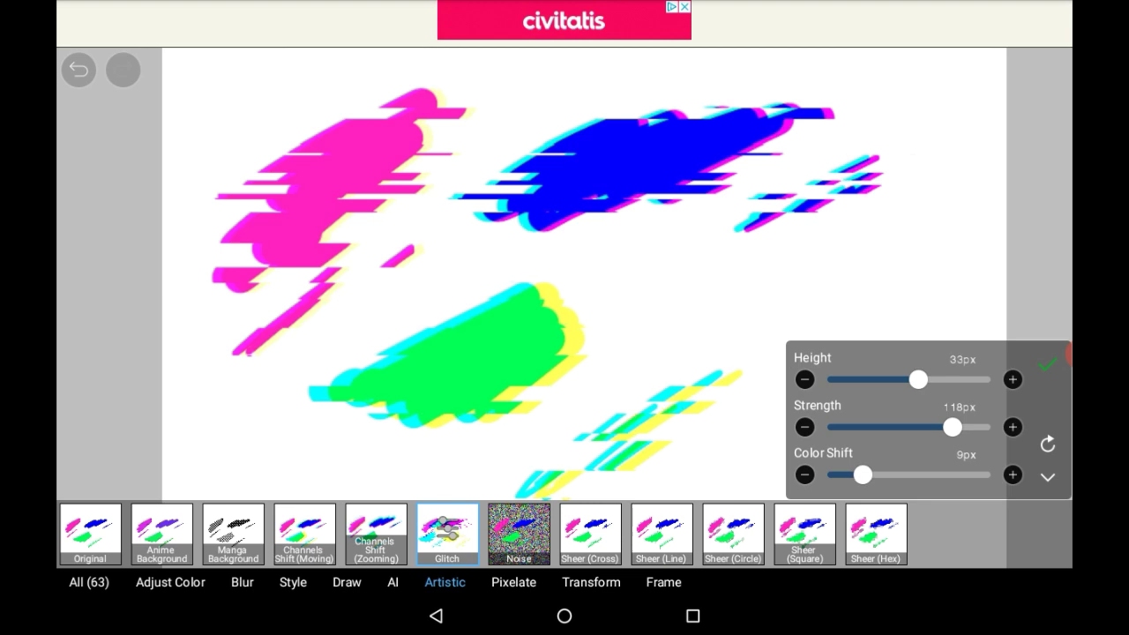
left_click(1046, 363)
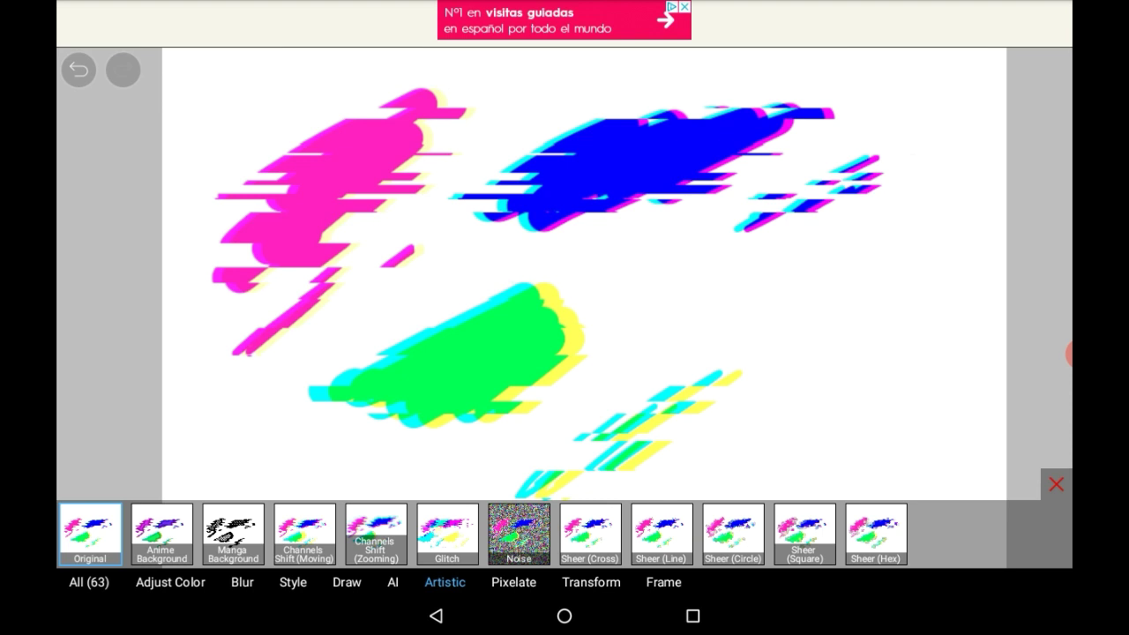
Apply Channels Shift (Moving) with Distance 6px, Direction 354° and R-B-G color order.
left_click(303, 533)
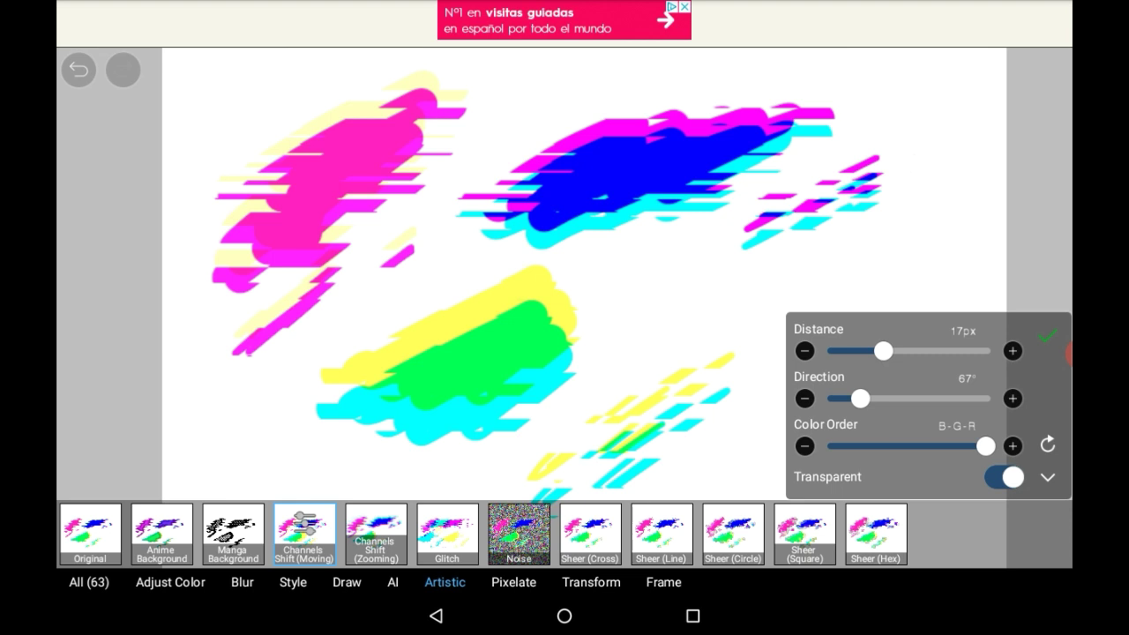
mouse_move(883, 351)
left_mouse_down()
mouse_move(927, 351)
mouse_move(850, 351)
left_mouse_up()
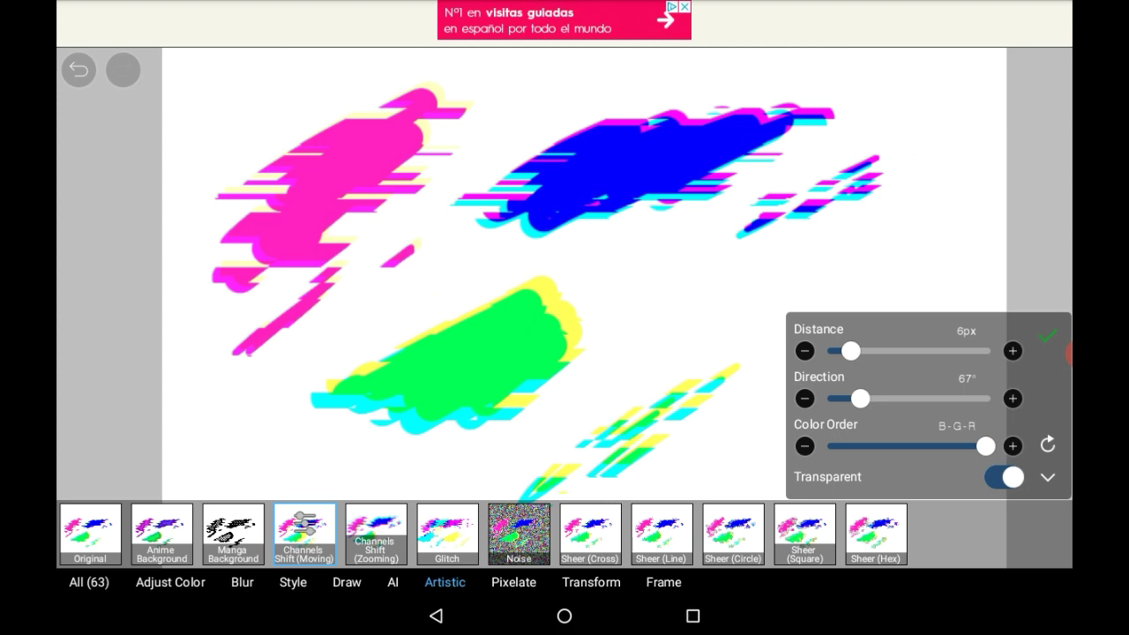
mouse_move(985, 445)
left_mouse_down()
mouse_move(831, 445)
mouse_move(952, 446)
mouse_move(862, 445)
left_mouse_up()
left_click_drag(860, 399, 981, 399)
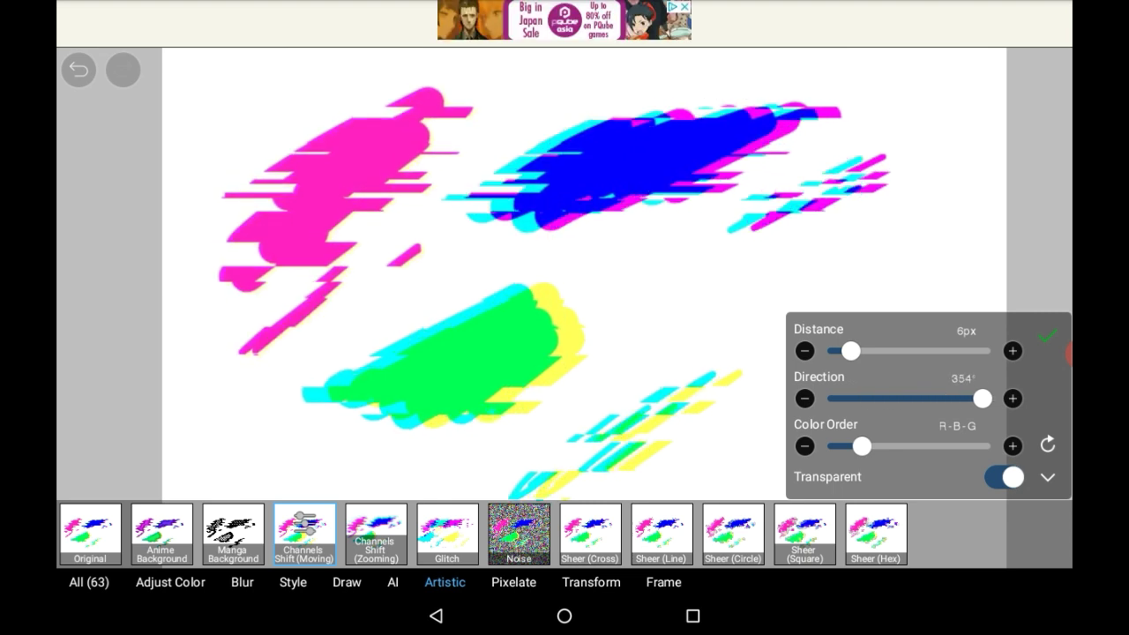
left_click(1047, 335)
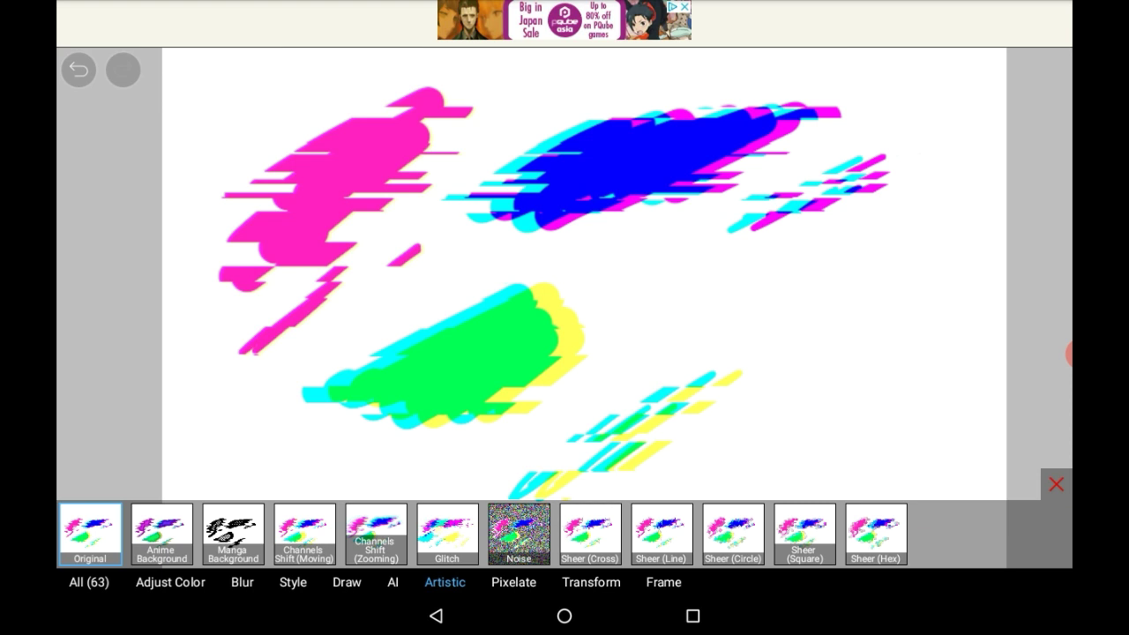
Preview Sheer (Cross) and Sheer (Line), adjusting the line streaks' size, amount and angle.
left_click(590, 534)
left_click(661, 533)
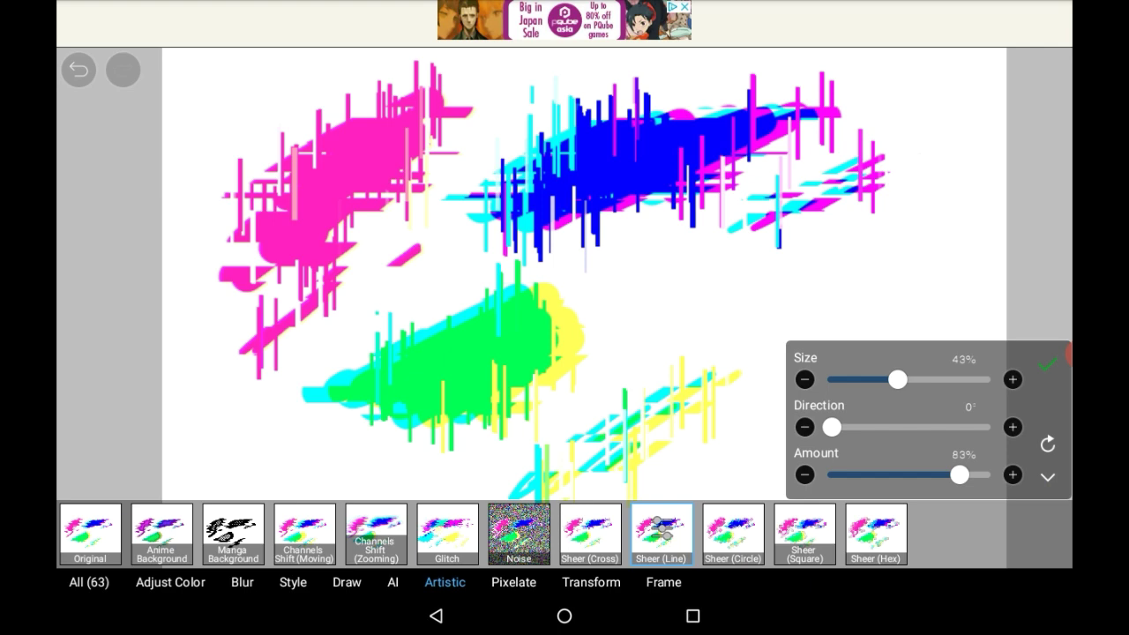
mouse_move(897, 380)
left_mouse_down()
mouse_move(846, 379)
mouse_move(985, 379)
mouse_move(845, 379)
left_mouse_up()
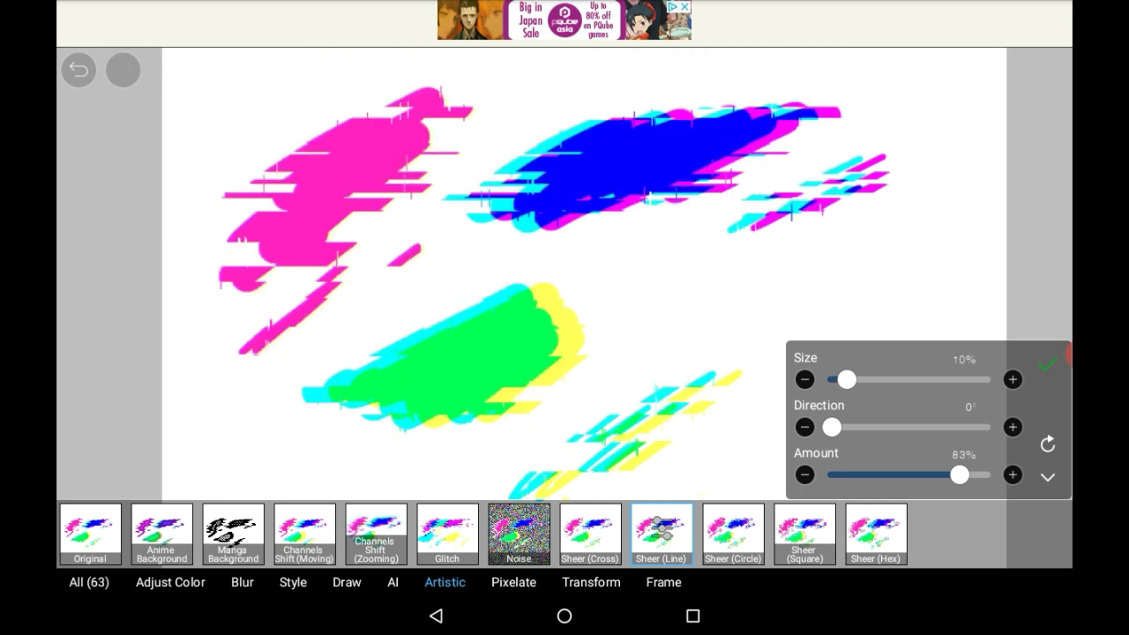
left_click_drag(831, 426, 843, 426)
left_click_drag(960, 474, 894, 474)
left_click_drag(847, 379, 866, 380)
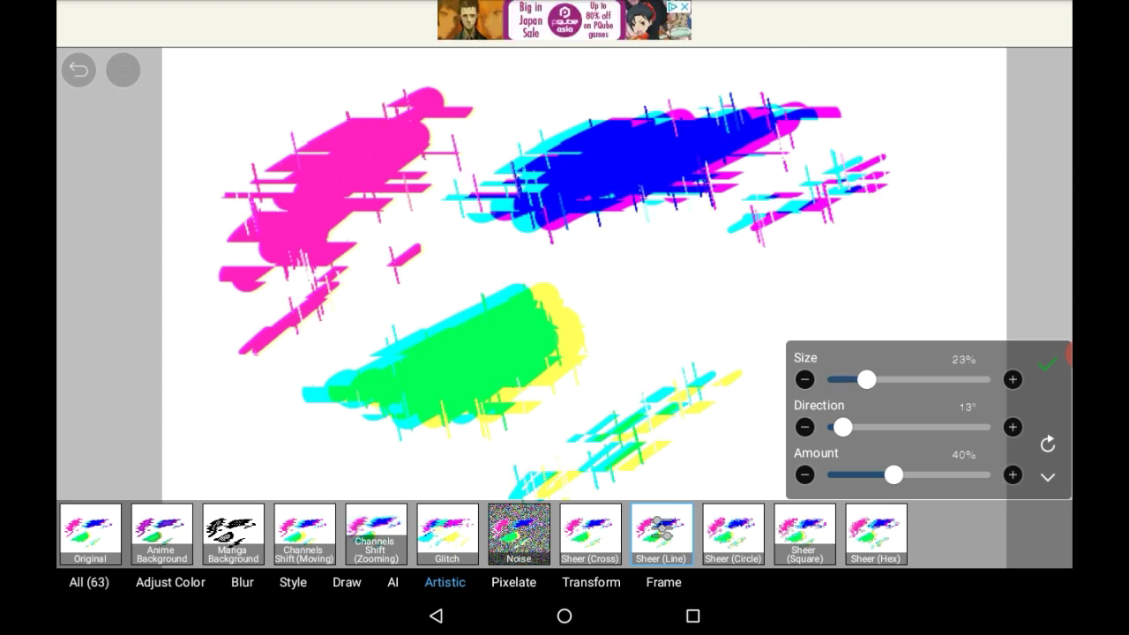
mouse_move(843, 427)
left_mouse_down()
mouse_move(919, 427)
mouse_move(891, 427)
left_mouse_up()
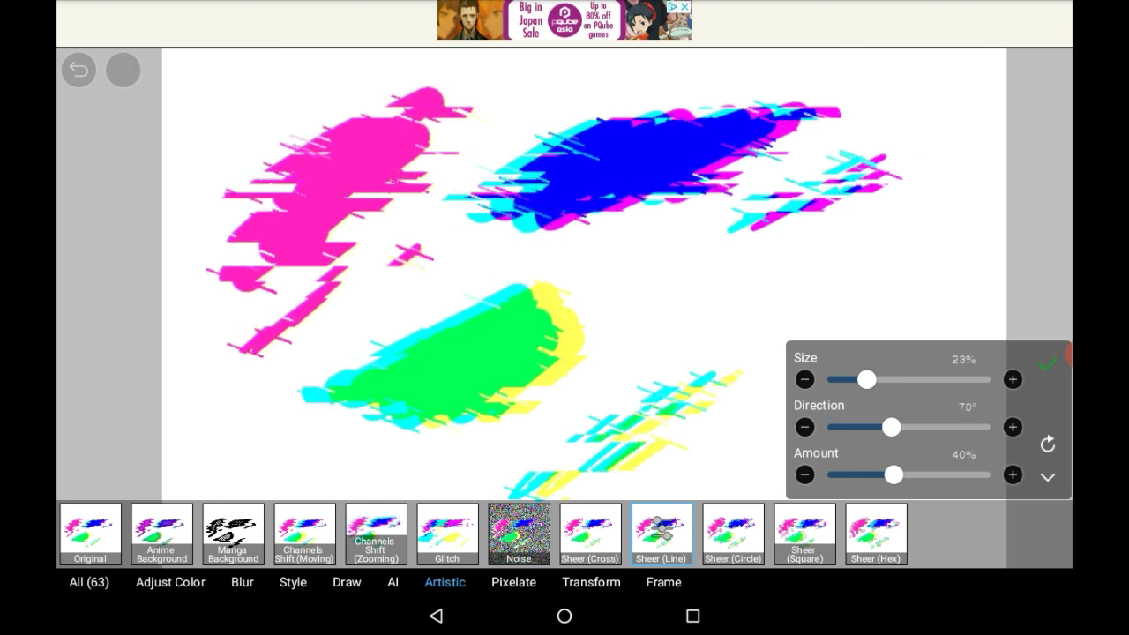
Try Sheer (Circle), then apply Sheer (Square) with Size lowered to about 9%.
left_click(732, 534)
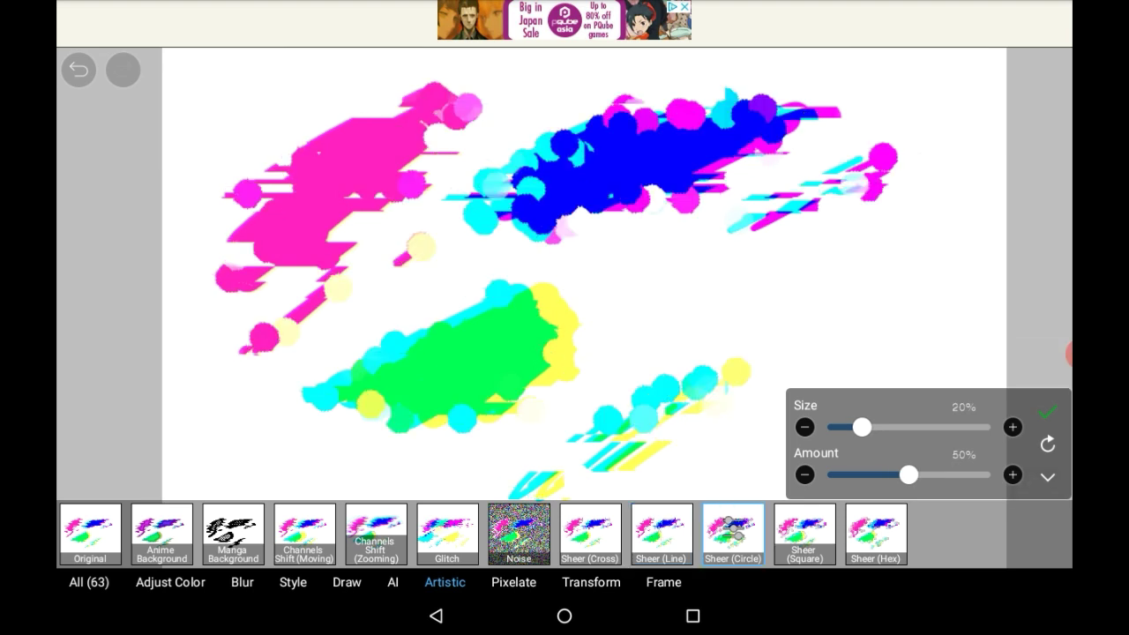
left_click(804, 534)
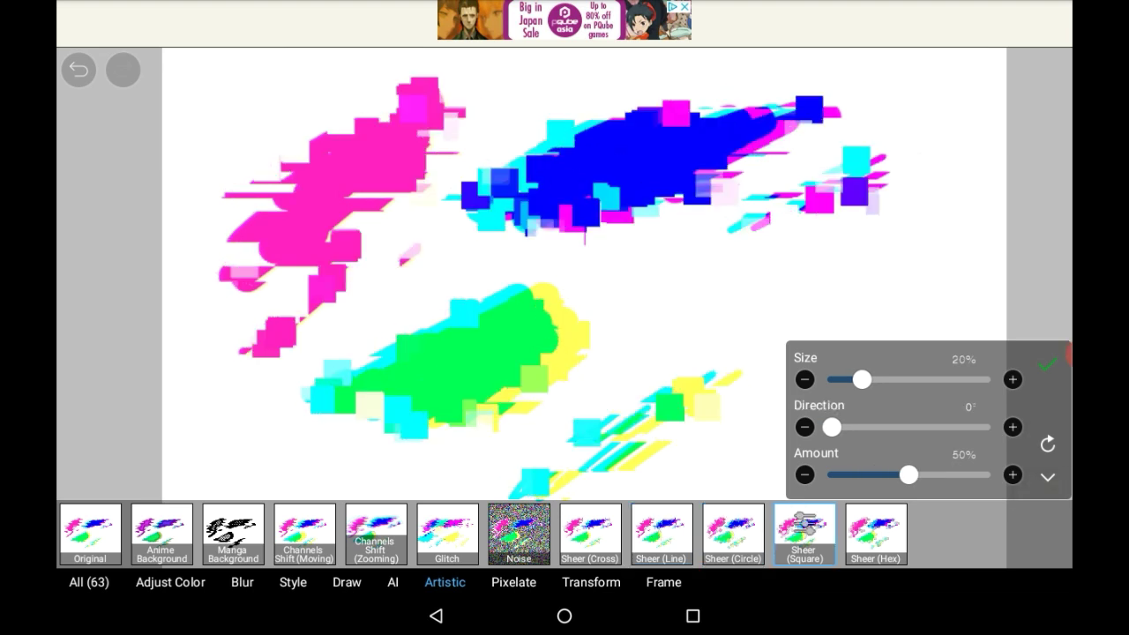
mouse_move(861, 379)
left_mouse_down()
mouse_move(906, 379)
mouse_move(834, 379)
left_mouse_up()
left_click(1047, 363)
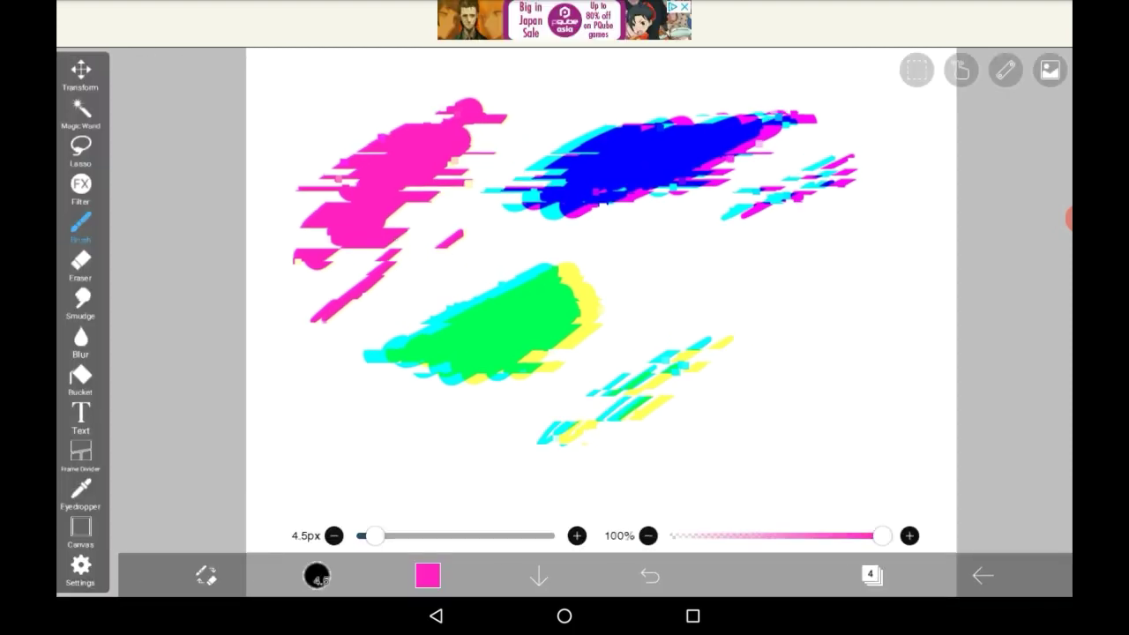
Undo the last change.
scroll(600, 300, "up", 2)
scroll(599, 300, "up", 1)
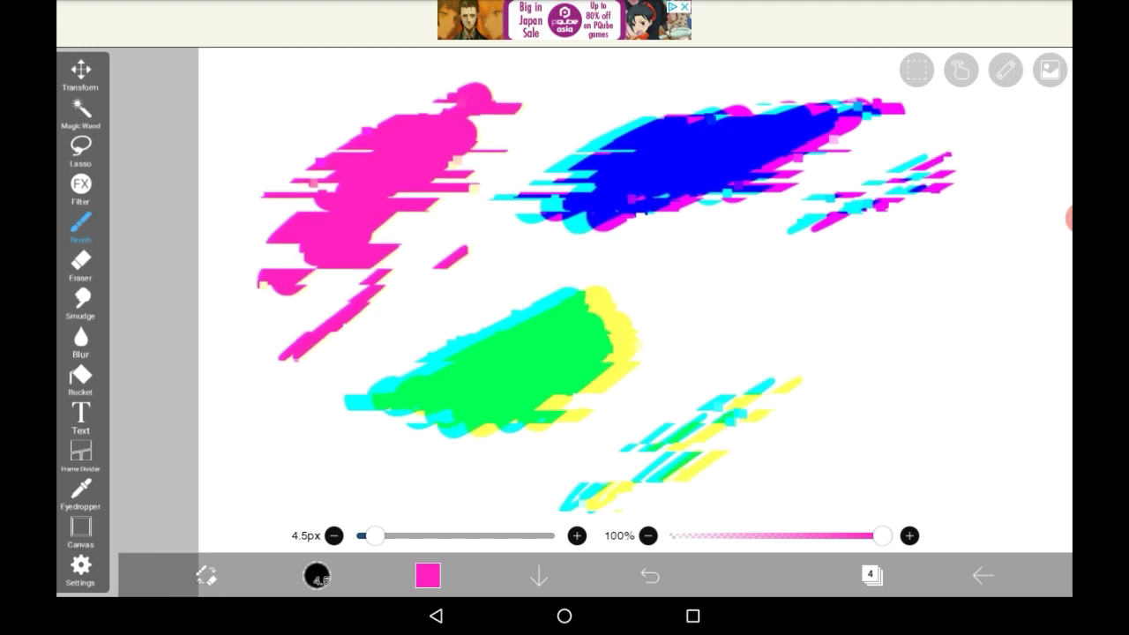
left_click(649, 575)
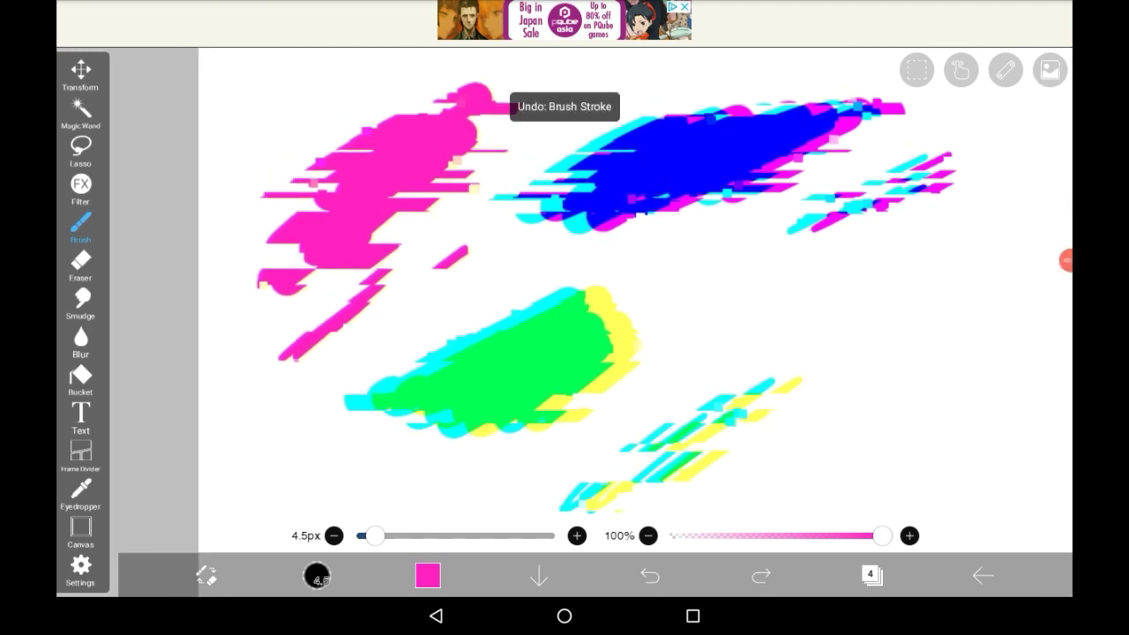
Switch the brush to a muted green and draw a small curve beside the green smear.
scroll(600, 299, "down", 3)
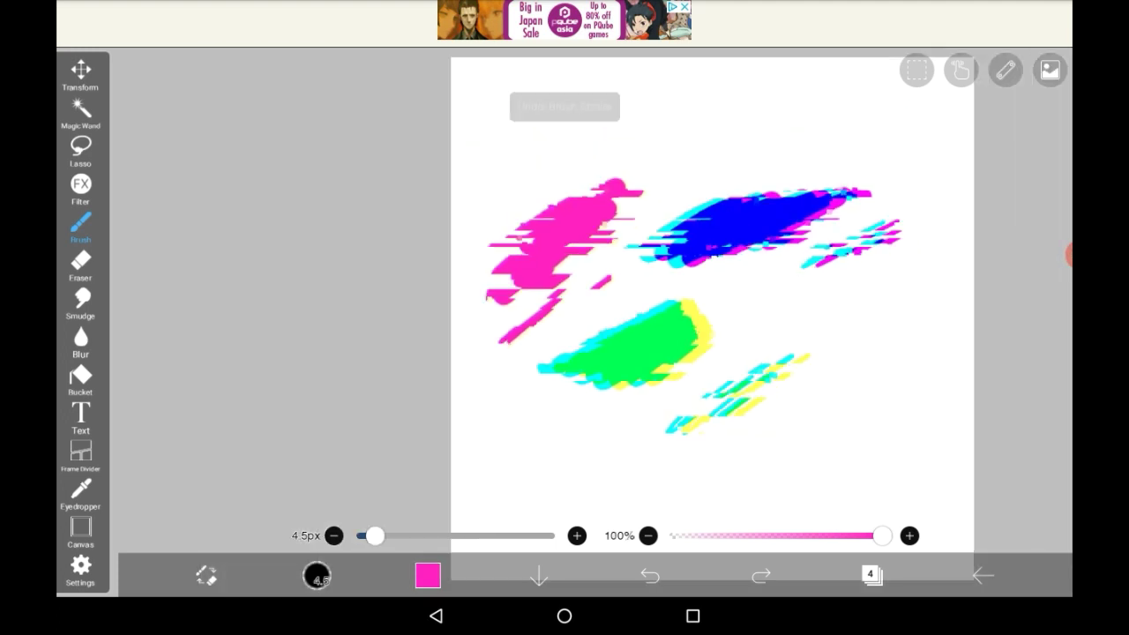
scroll(600, 300, "up", 3)
scroll(600, 300, "down", 2)
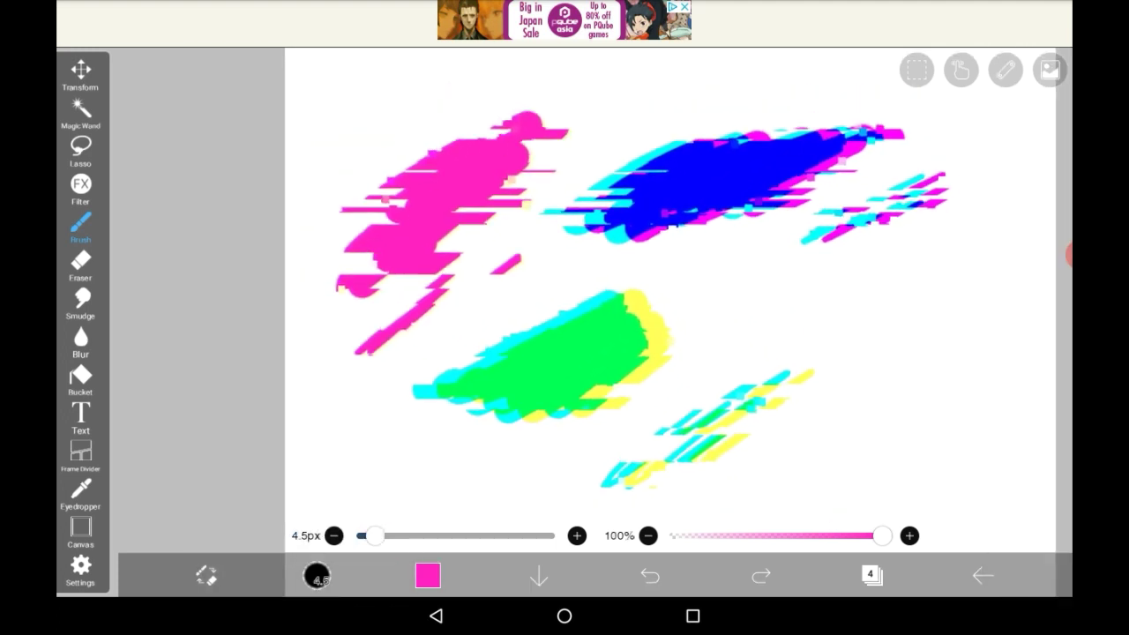
scroll(599, 300, "up", 3)
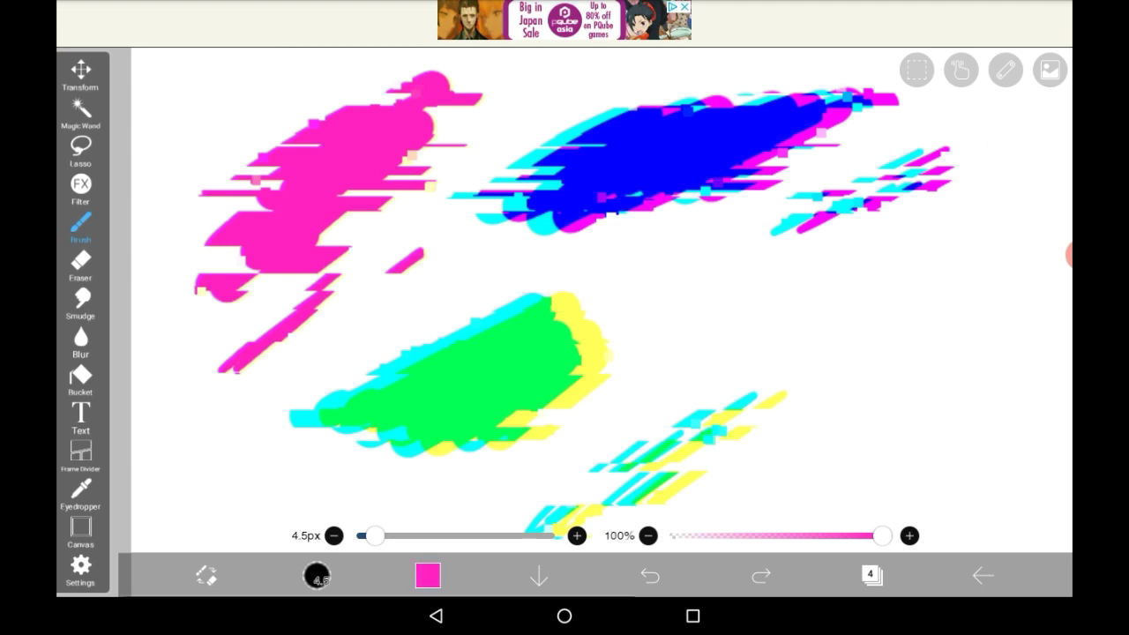
left_click(428, 575)
left_click_drag(587, 294, 441, 133)
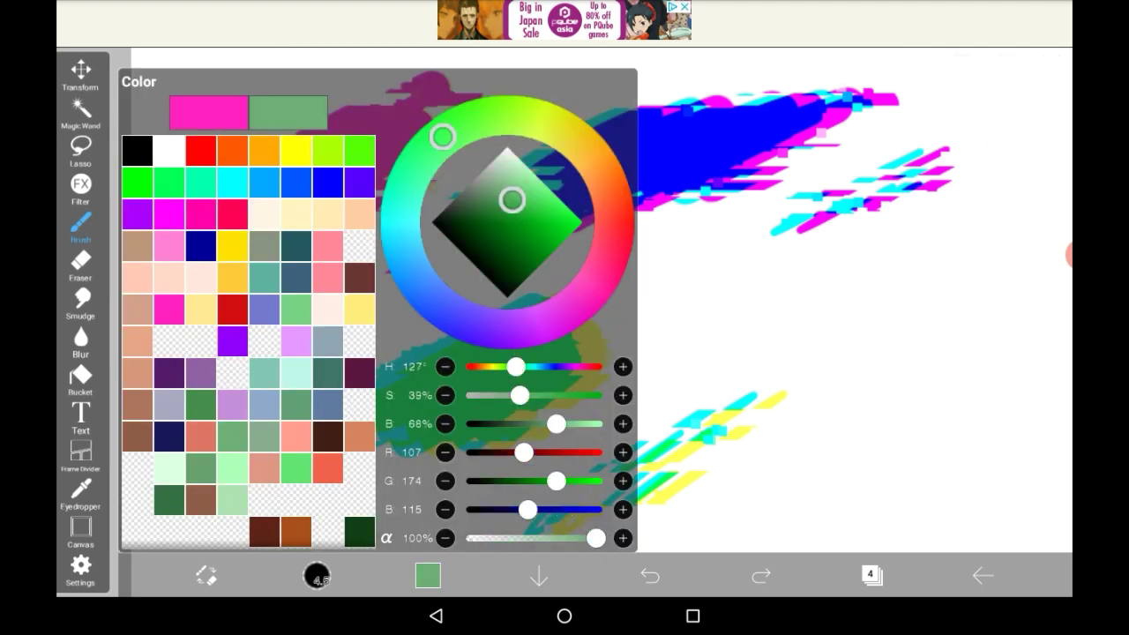
left_click(837, 352)
mouse_move(729, 359)
left_mouse_down()
mouse_move(746, 359)
mouse_move(734, 360)
left_mouse_up()
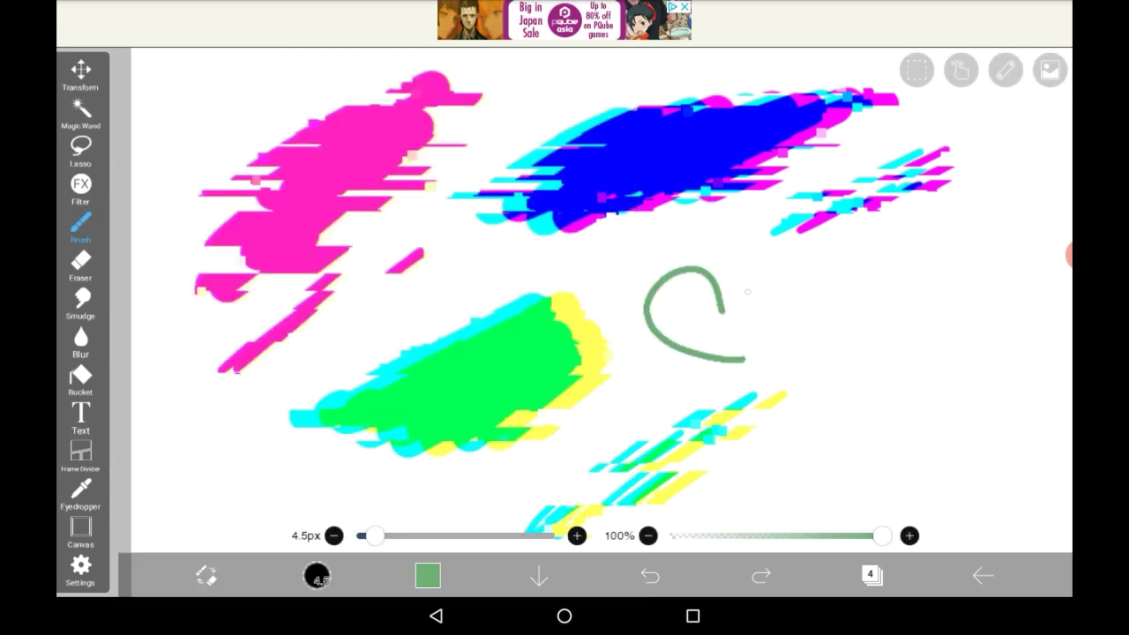